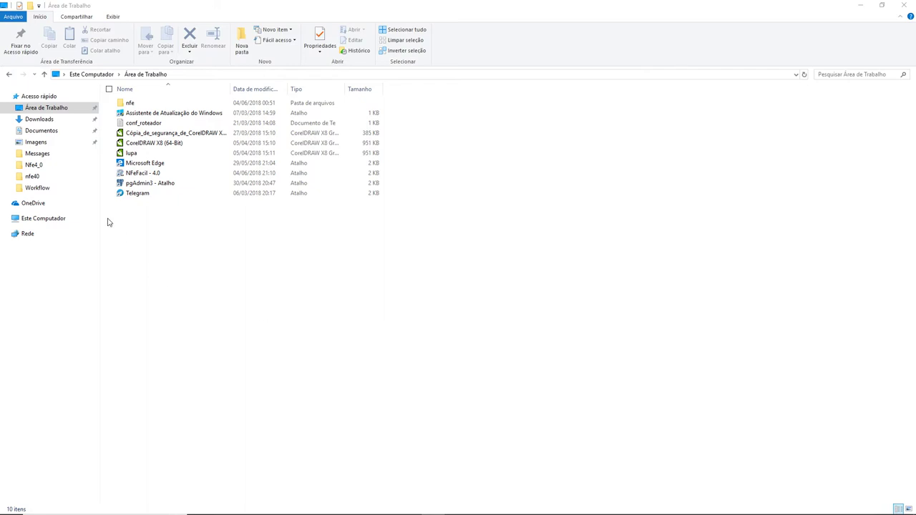
# - Inspect the NFeFacil - 4.0 shortcut's Destino command line in Propriedades, then launch the program
pyautogui.click(145, 176)
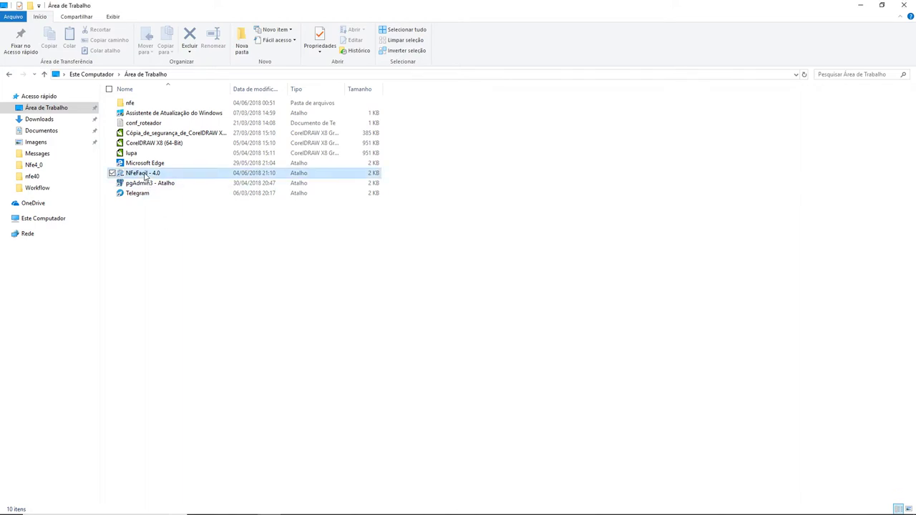
pyautogui.rightClick(146, 176)
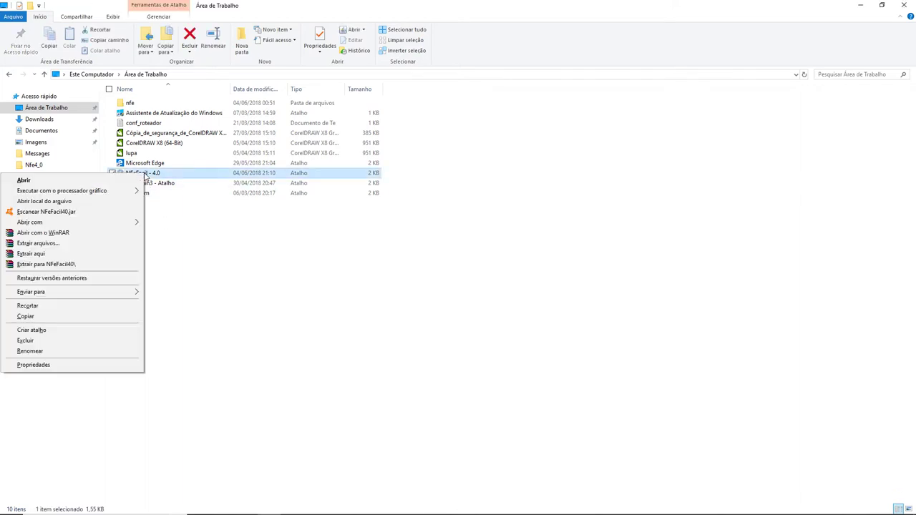
pyautogui.click(52, 367)
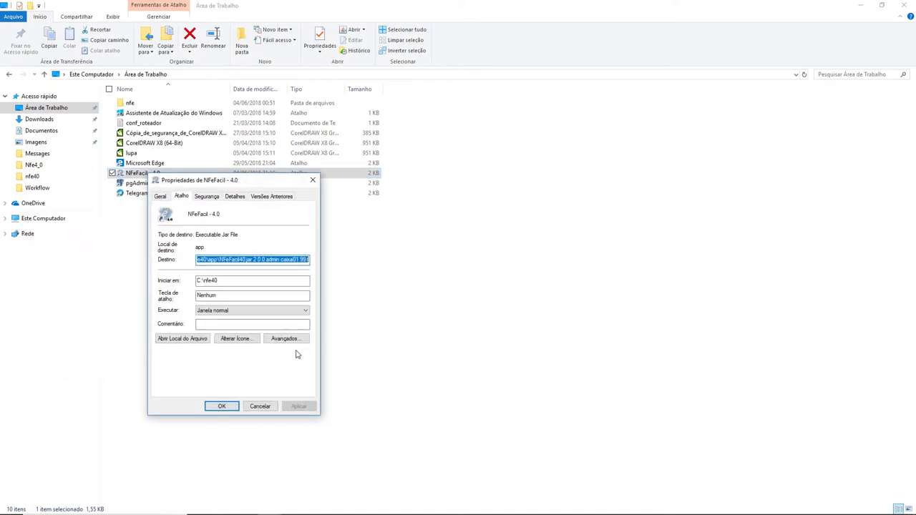
pyautogui.click(279, 259)
pyautogui.click(313, 180)
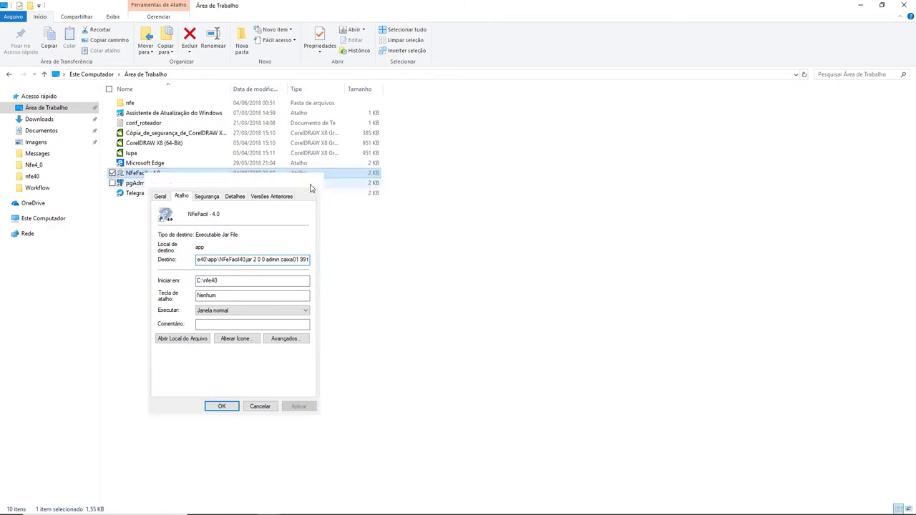
pyautogui.doubleClick(154, 175)
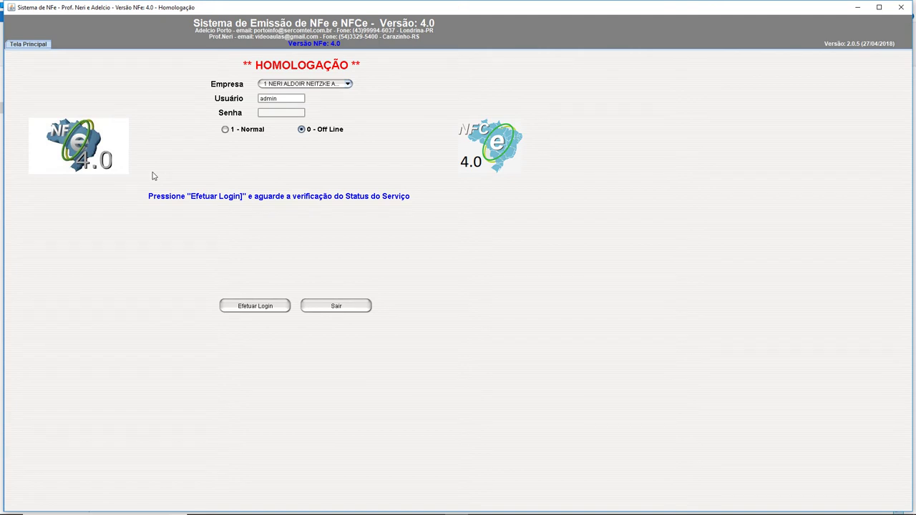
# - Log in with the system password in 1 - Normal mode
pyautogui.click(286, 113)
pyautogui.click(225, 130)
pyautogui.click(251, 307)
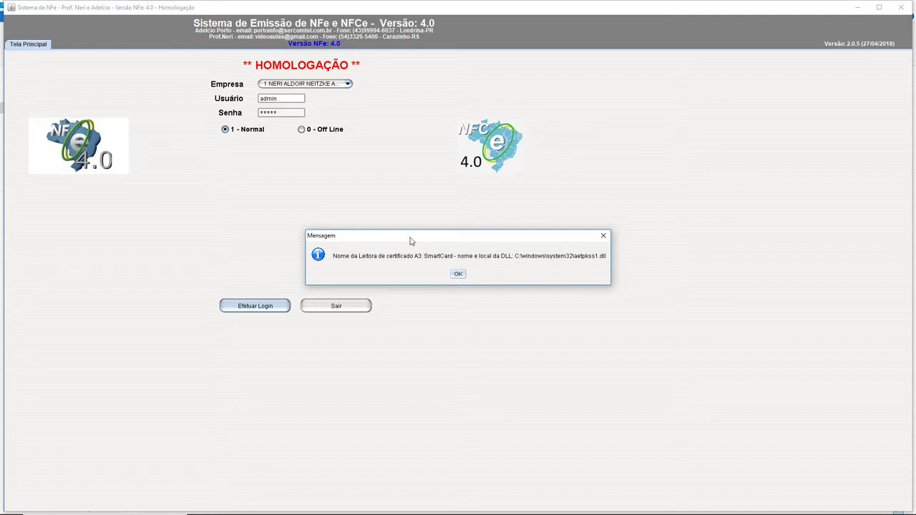
# - Dismiss the A3 reader, DLL location and DEBUG mode notices
pyautogui.click(462, 274)
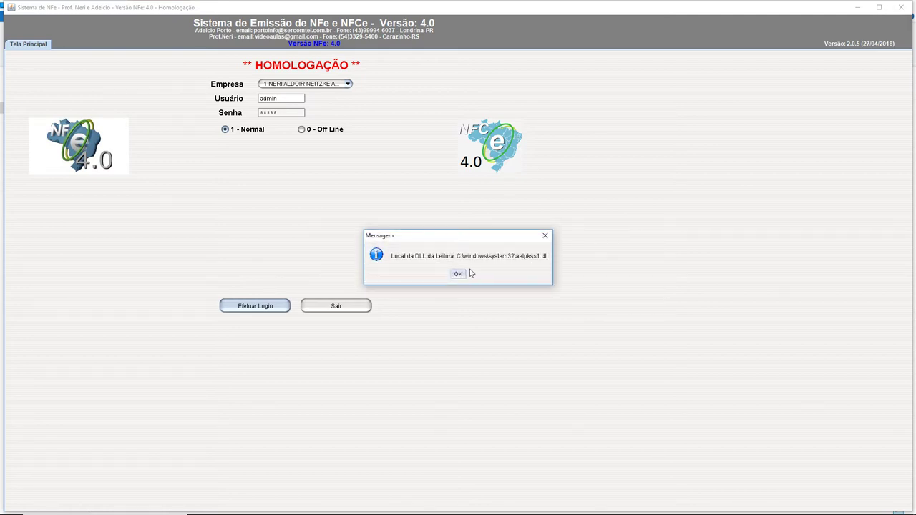
pyautogui.click(458, 274)
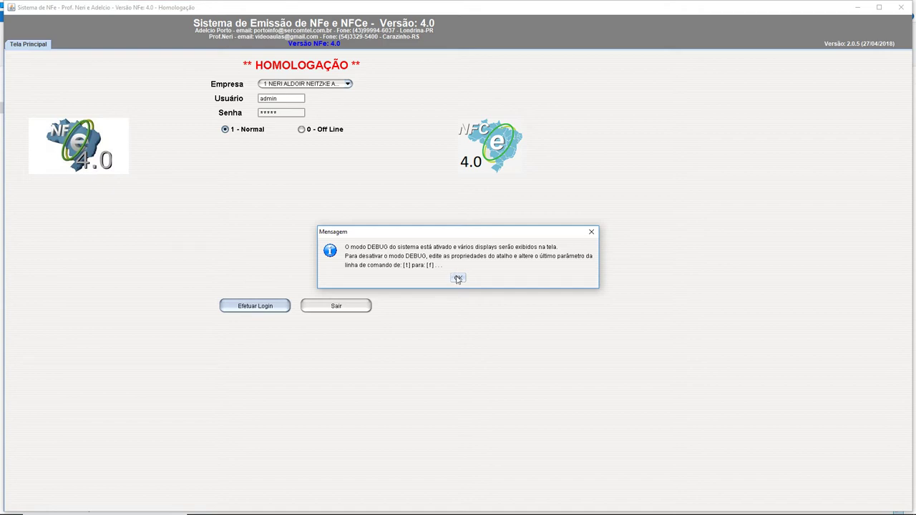
pyautogui.click(458, 278)
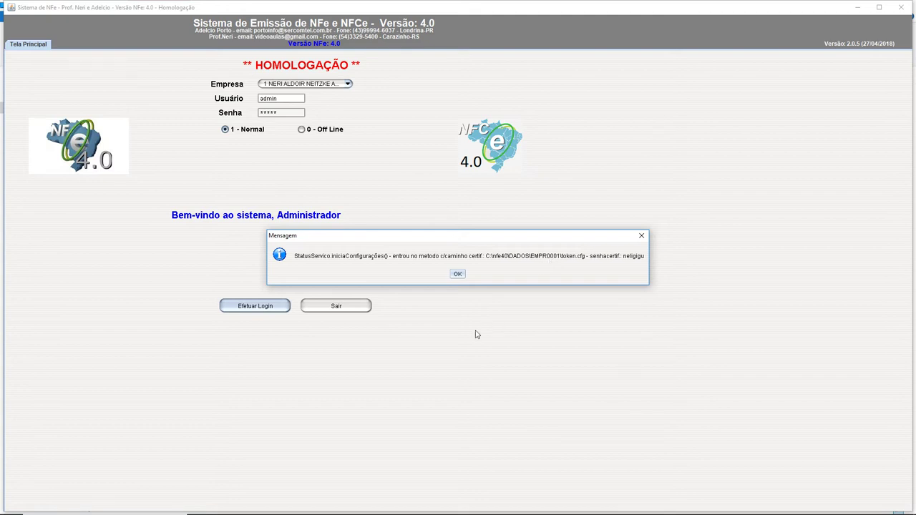
# - Switch to File Explorer and open token.cfg from C:\nfe40\DADOS\EMPR0001
pyautogui.hotkey('alt', 'Tab')
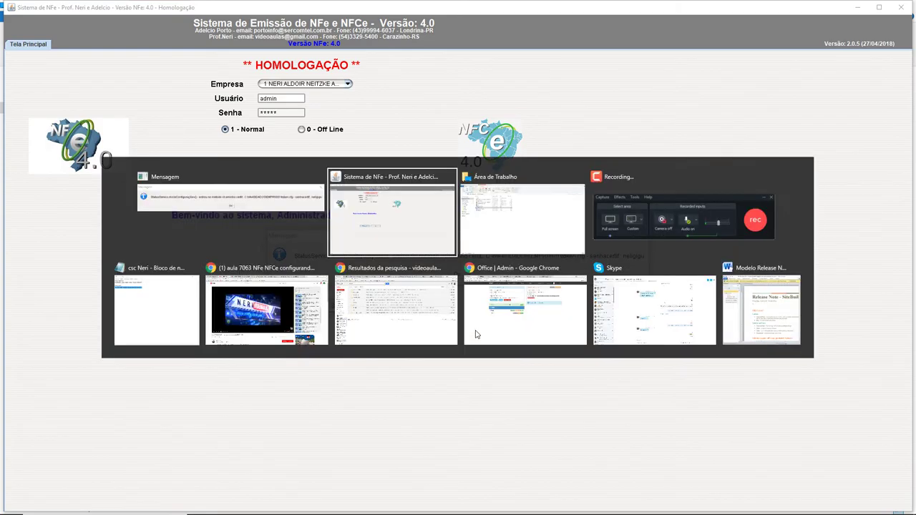
pyautogui.hotkey('alt', 'Tab')
pyautogui.click(41, 220)
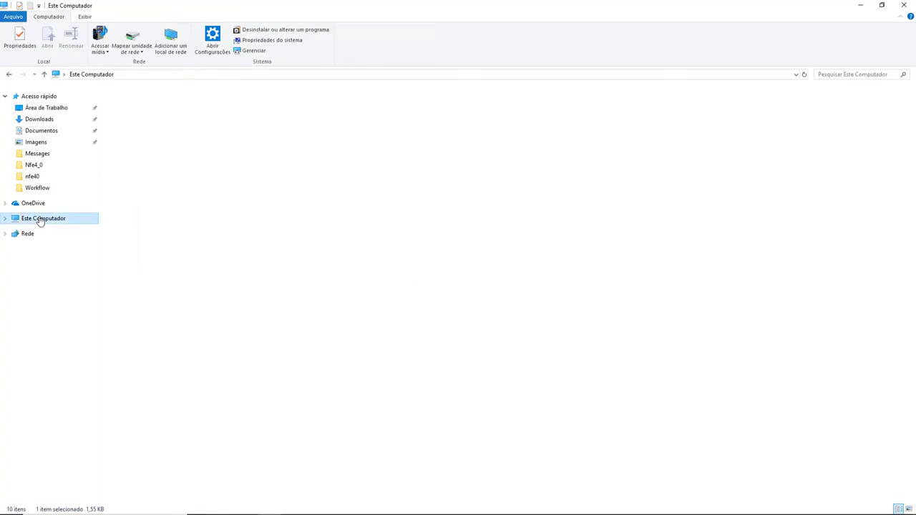
pyautogui.doubleClick(146, 184)
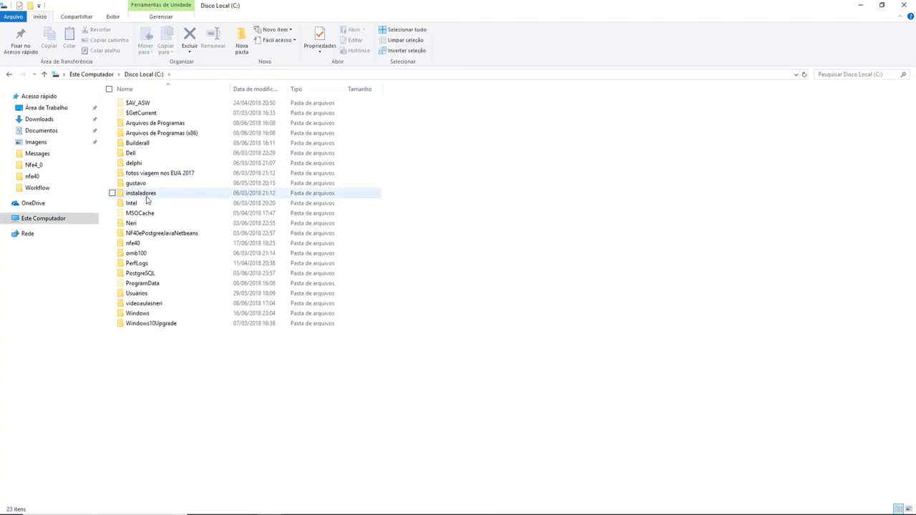
pyautogui.doubleClick(147, 243)
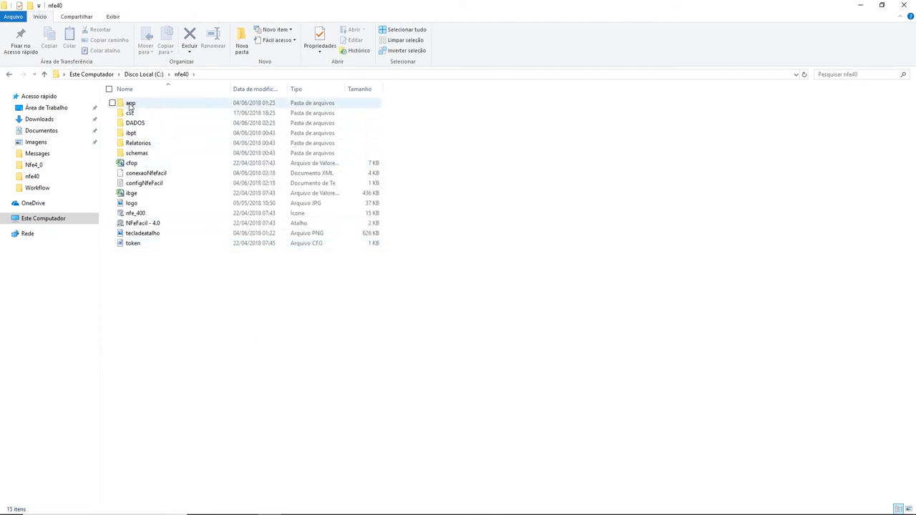
pyautogui.doubleClick(133, 124)
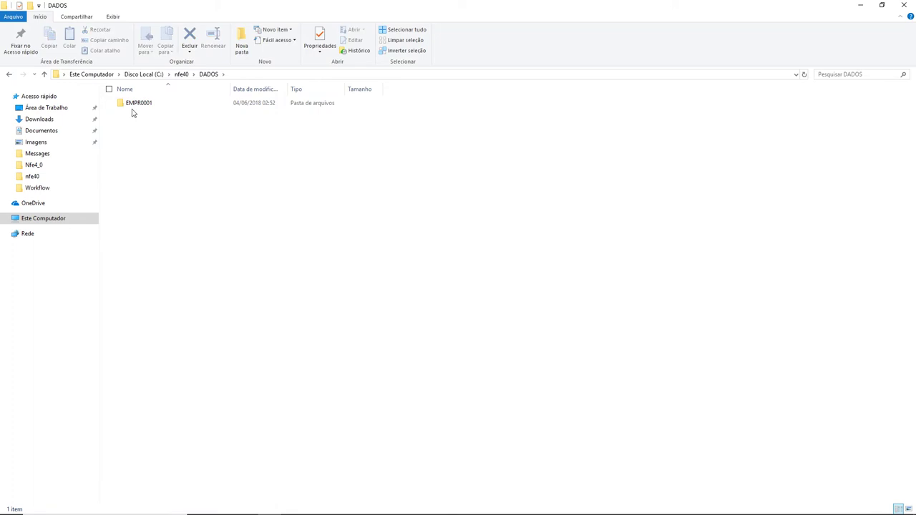
pyautogui.doubleClick(133, 106)
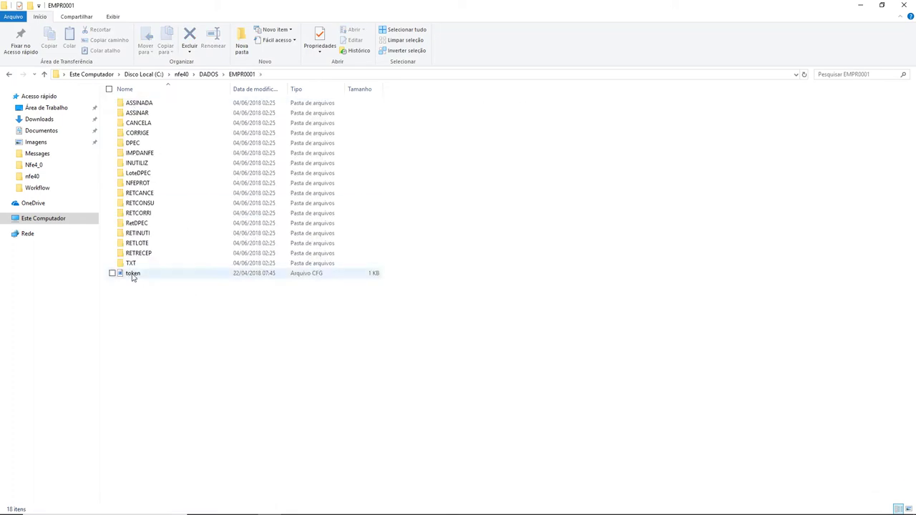
pyautogui.click(132, 276)
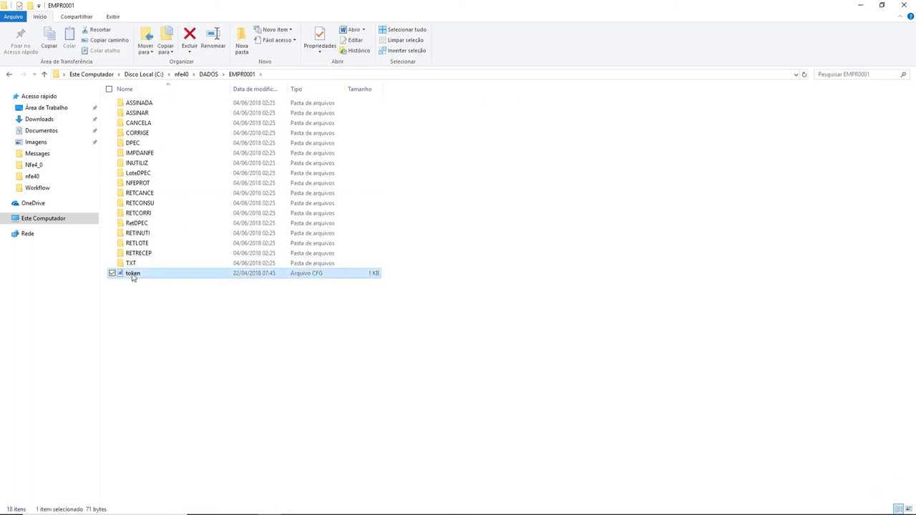
pyautogui.doubleClick(133, 276)
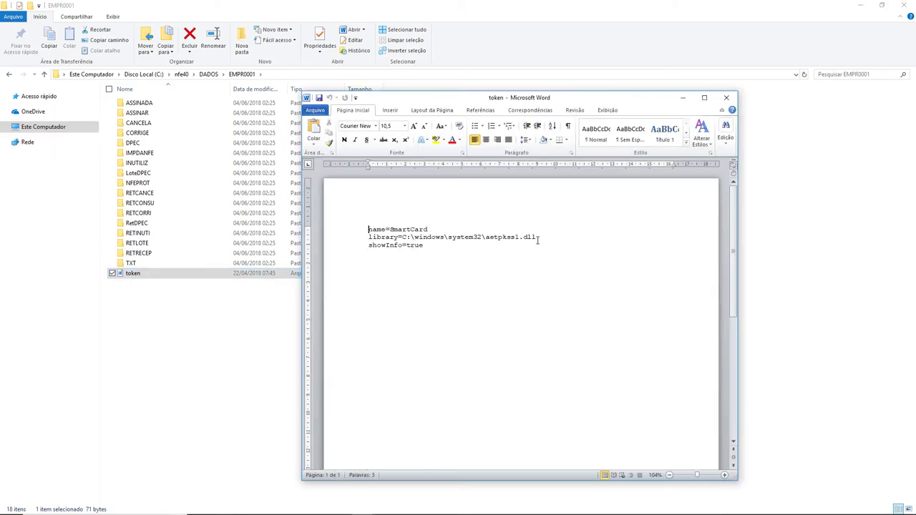
# - Close the token.cfg document in Word and minimize File Explorer
pyautogui.click(727, 97)
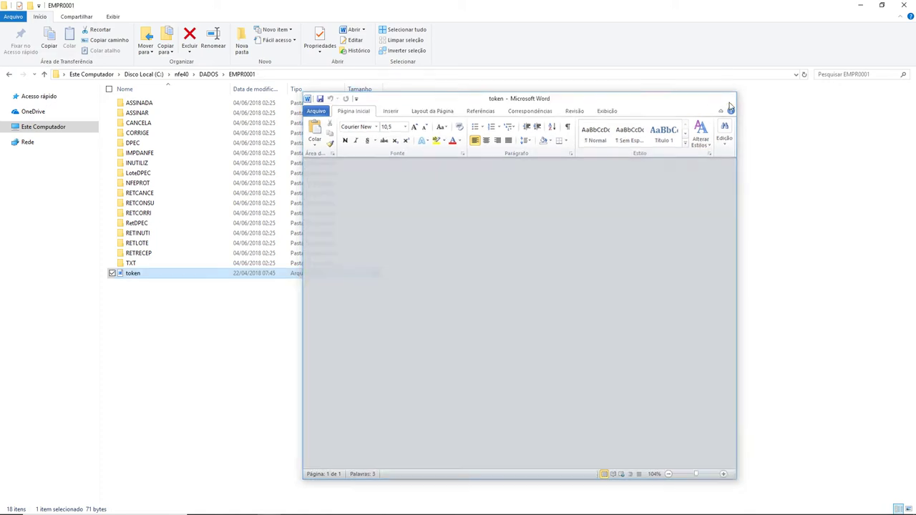
pyautogui.click(863, 5)
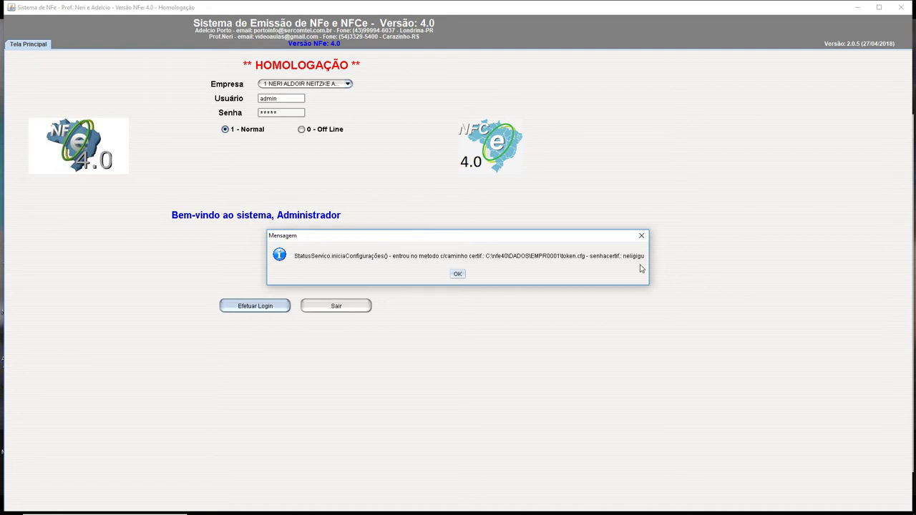
# - Dismiss the certificate path, tipo A3, initialisation, certificate details and XML status request messages
pyautogui.click(458, 274)
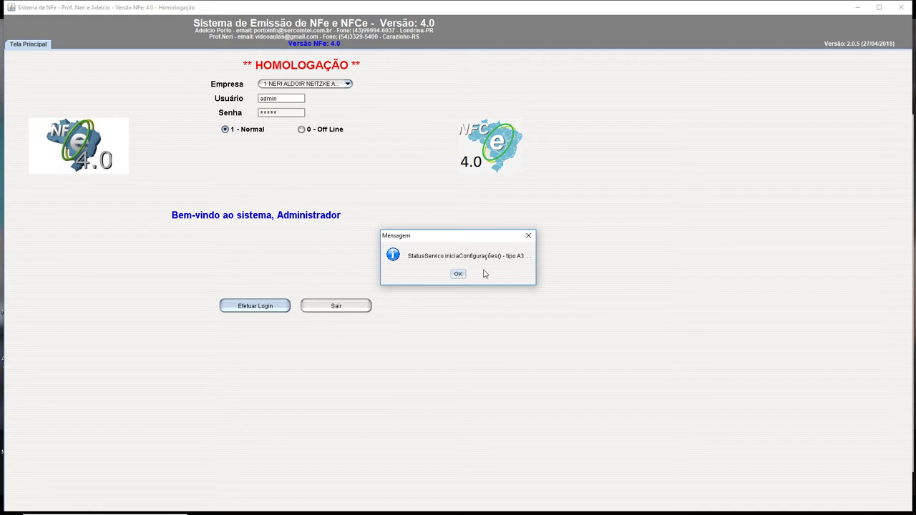
pyautogui.click(457, 276)
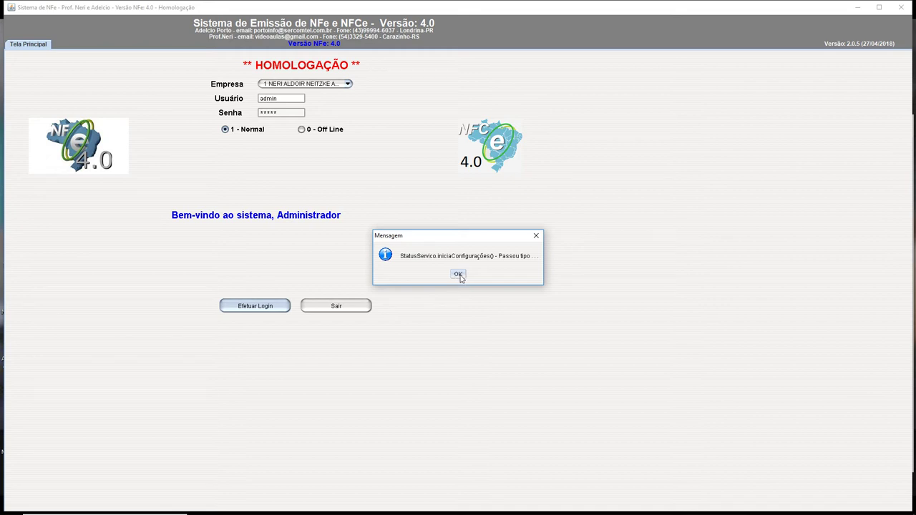
pyautogui.click(456, 275)
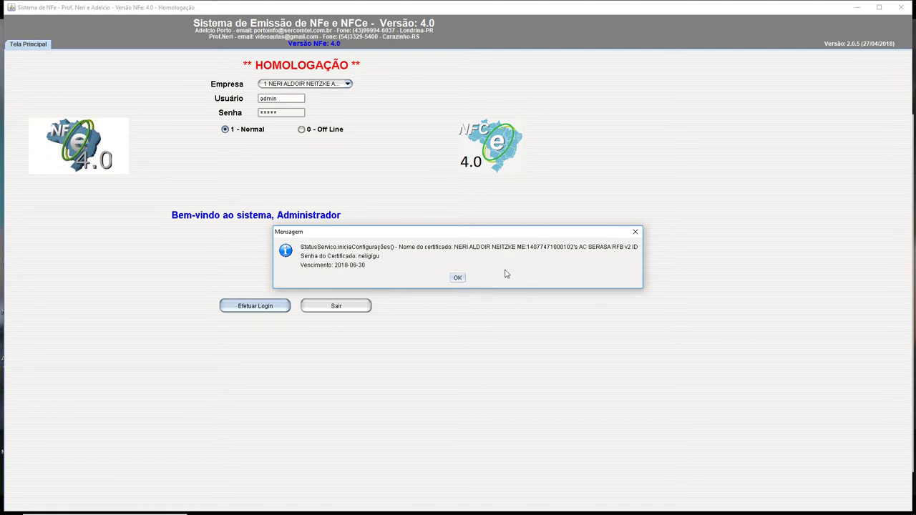
pyautogui.click(458, 281)
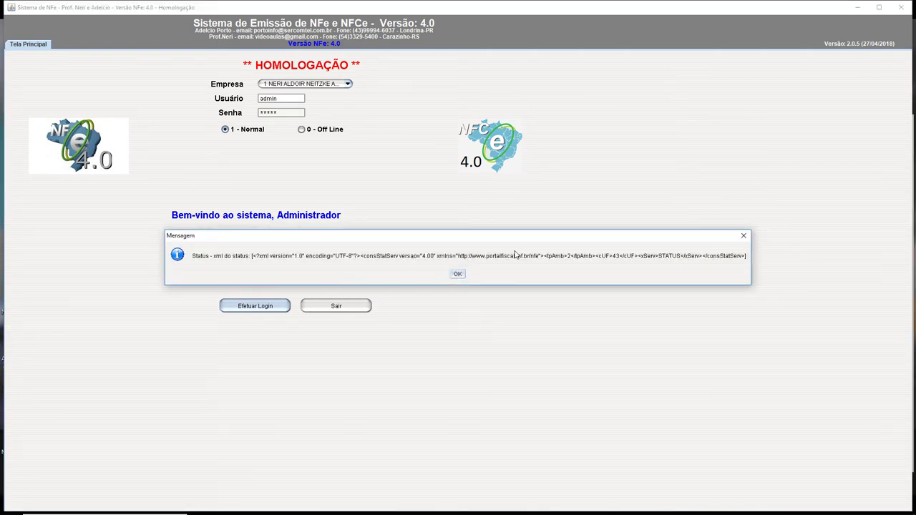
pyautogui.click(458, 275)
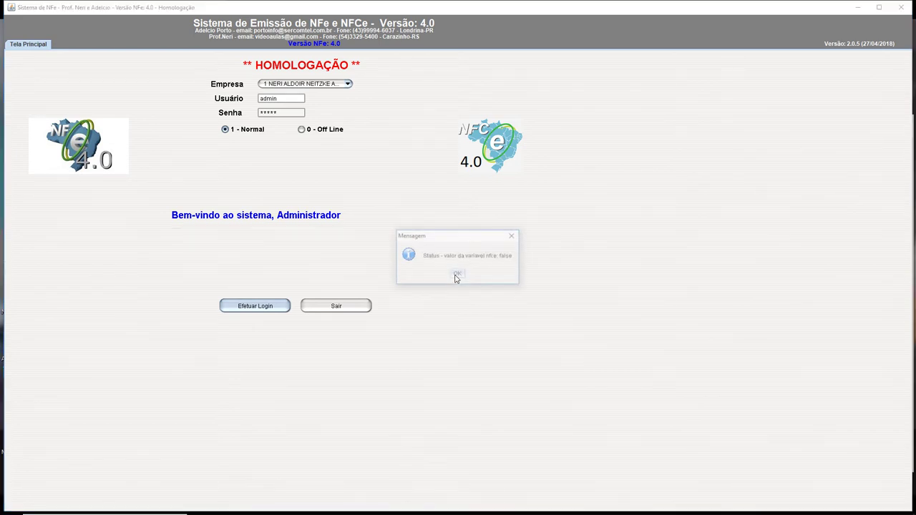
# - Dismiss the nfce variable and webservice address messages to reach the status 107 result
pyautogui.click(456, 276)
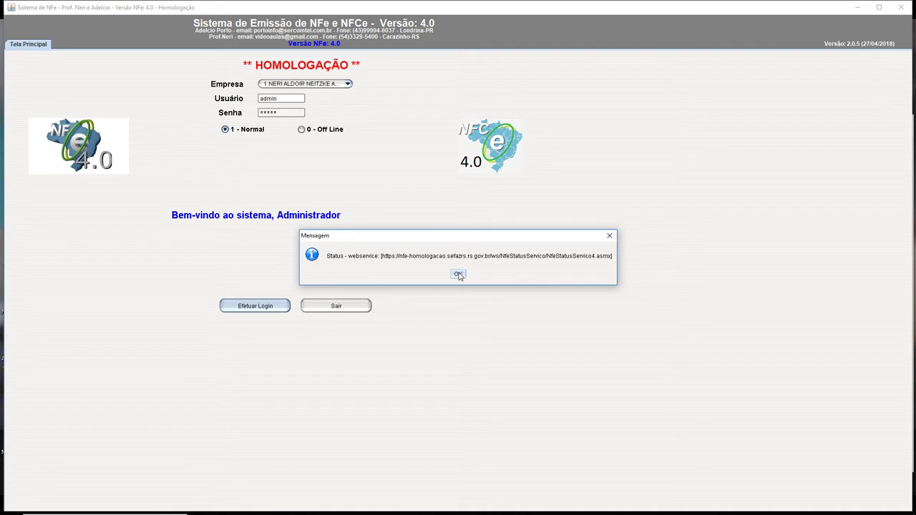
pyautogui.click(458, 275)
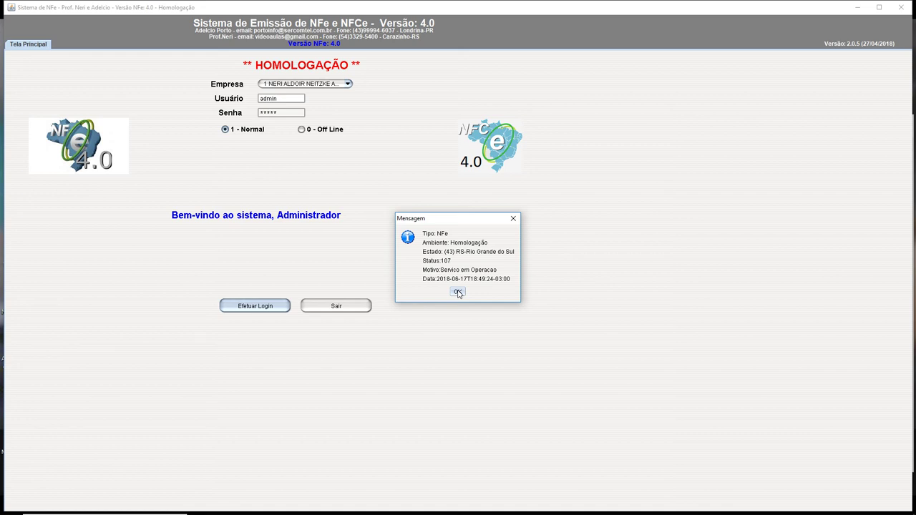
# - Reposition the Servico em Operacao result dialog, then accept it to enter the main screen
pyautogui.moveTo(490, 222); pyautogui.dragTo(520, 201)
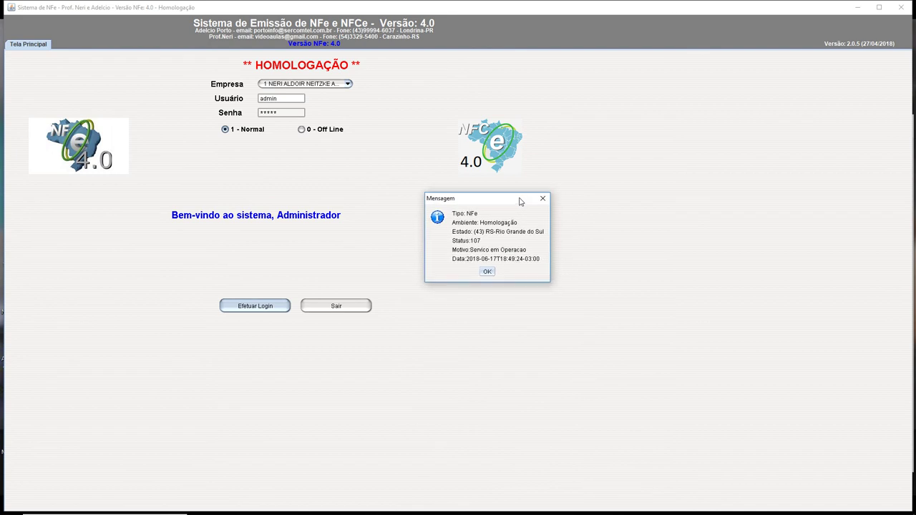
pyautogui.moveTo(521, 201); pyautogui.dragTo(493, 243)
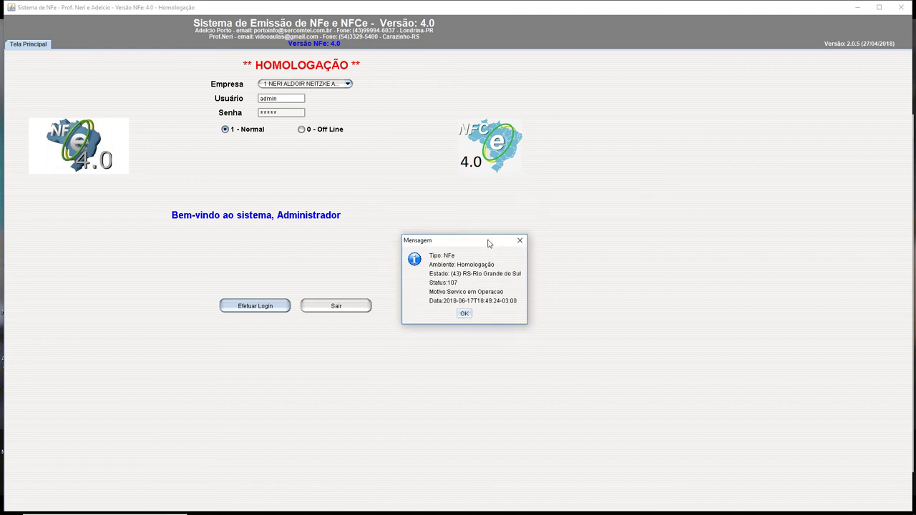
pyautogui.click(463, 314)
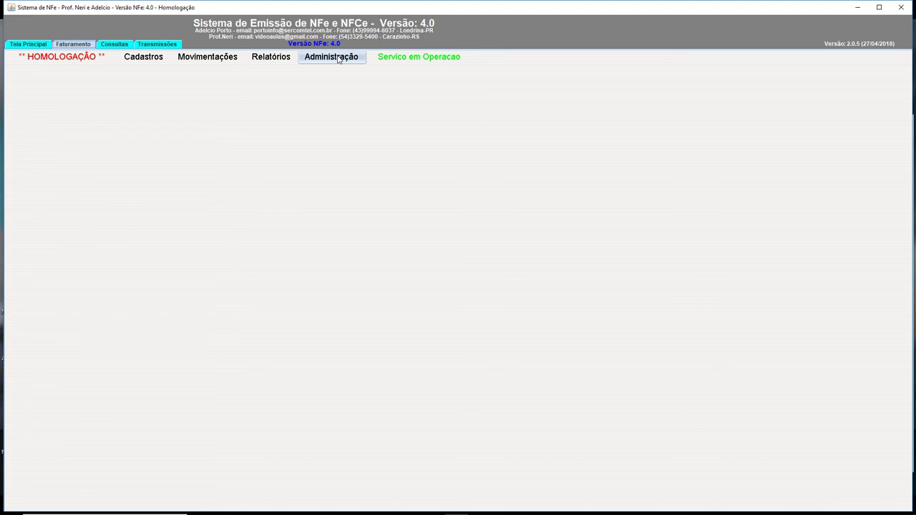
# - Show the A3 card certificate's data using the token password, confirming validity until 30 June 2018
pyautogui.click(338, 60)
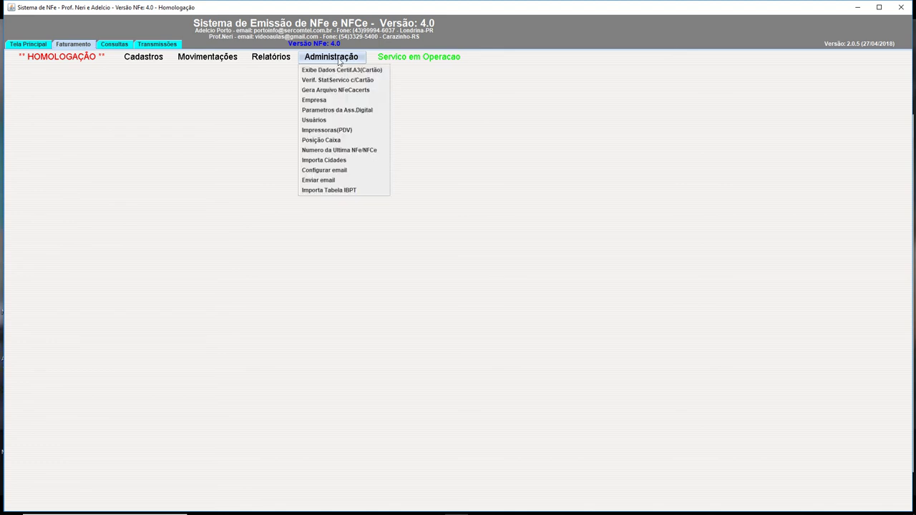
pyautogui.click(341, 69)
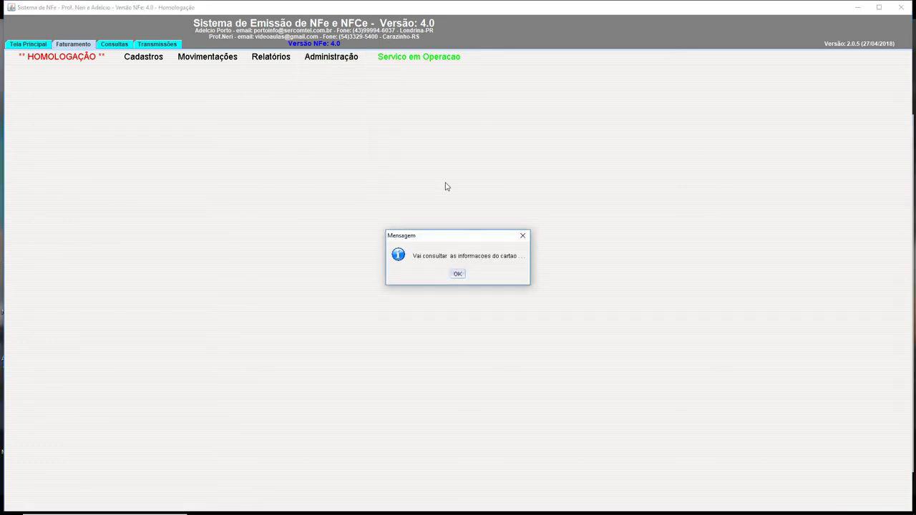
pyautogui.click(458, 273)
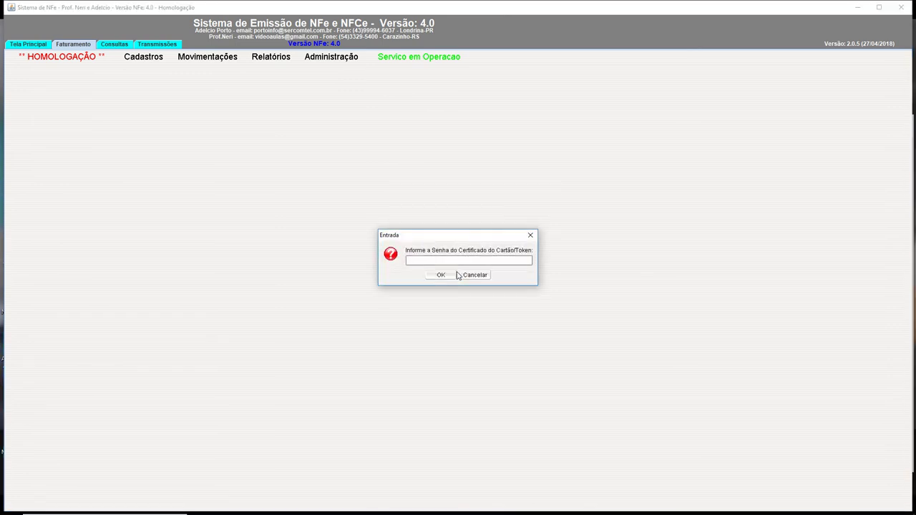
pyautogui.click(442, 278)
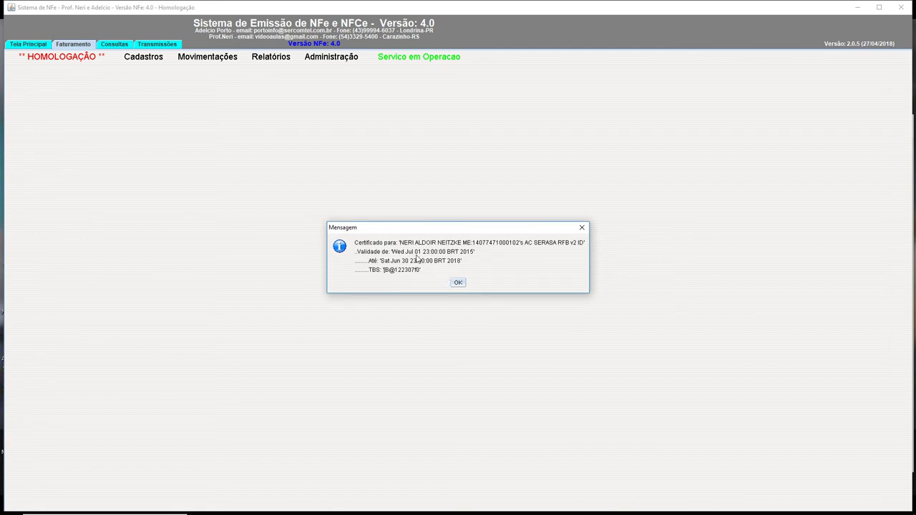
pyautogui.click(458, 283)
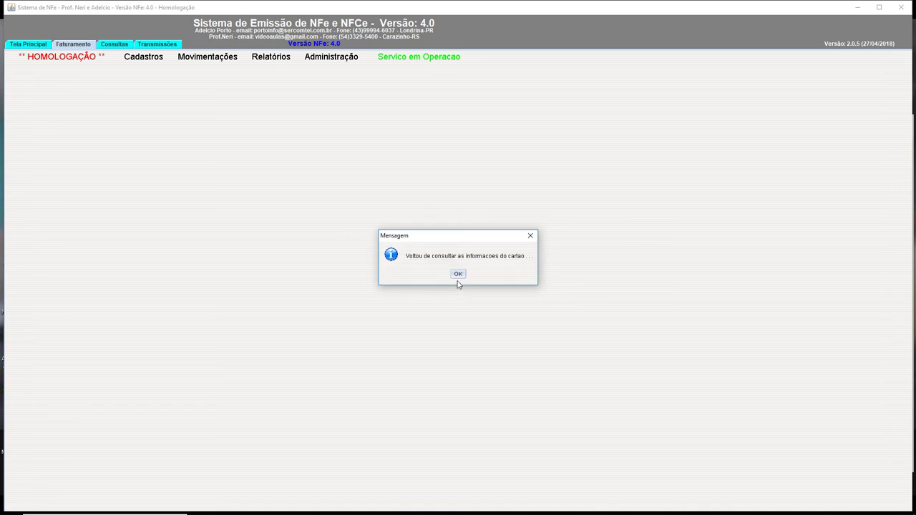
pyautogui.click(458, 273)
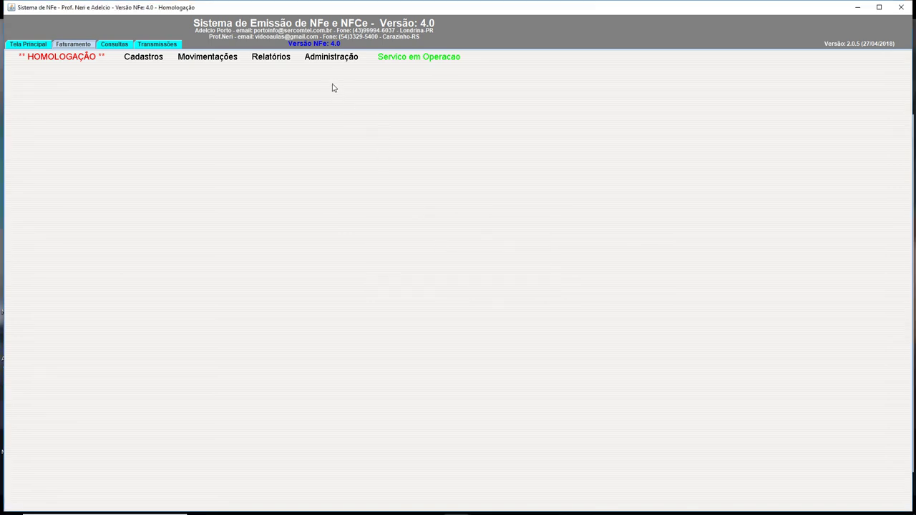
pyautogui.click(328, 58)
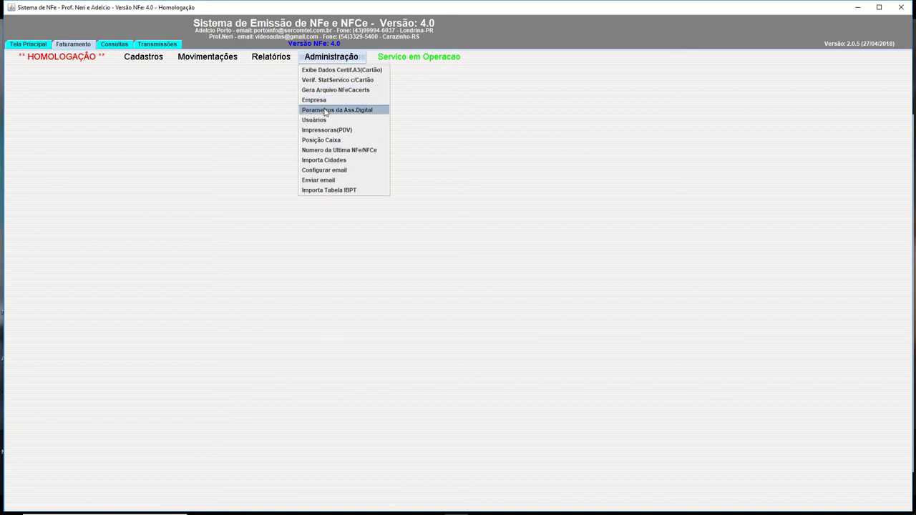
# - Load record 1 into Parametros da Ass.Digital and select its Senha_token and CSC codes
pyautogui.click(326, 111)
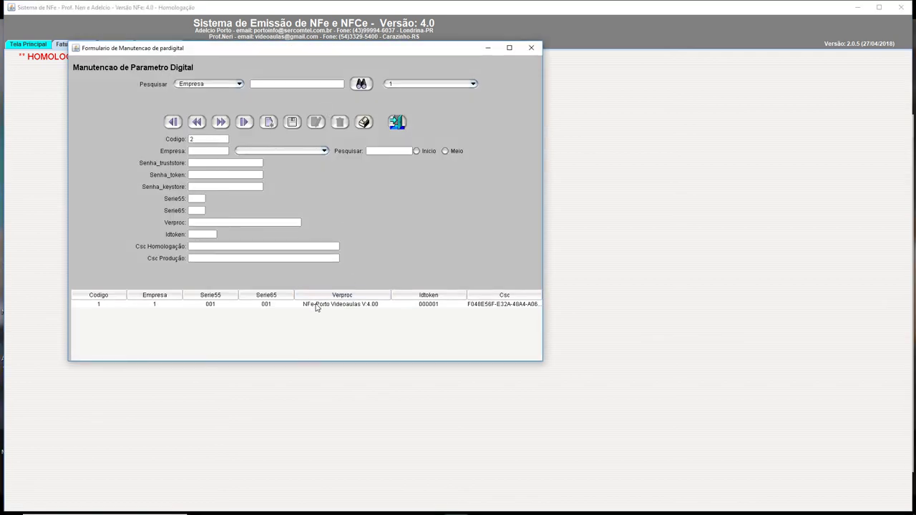
pyautogui.click(315, 305)
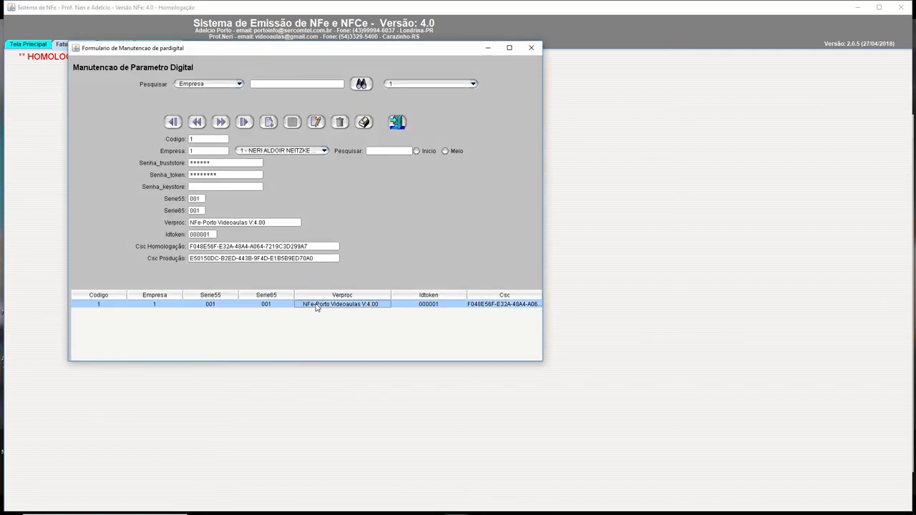
pyautogui.click(225, 175)
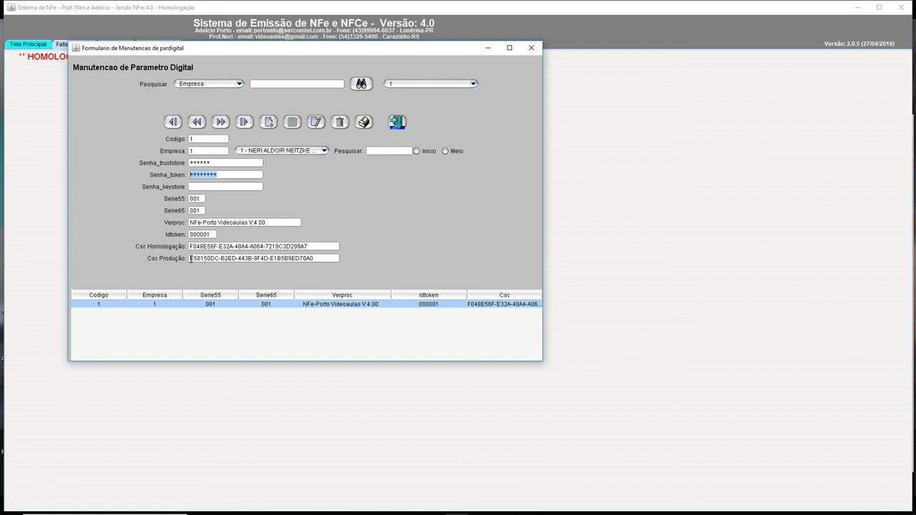
pyautogui.click(190, 258)
pyautogui.moveTo(321, 262); pyautogui.dragTo(161, 272)
pyautogui.moveTo(315, 258); pyautogui.dragTo(163, 256)
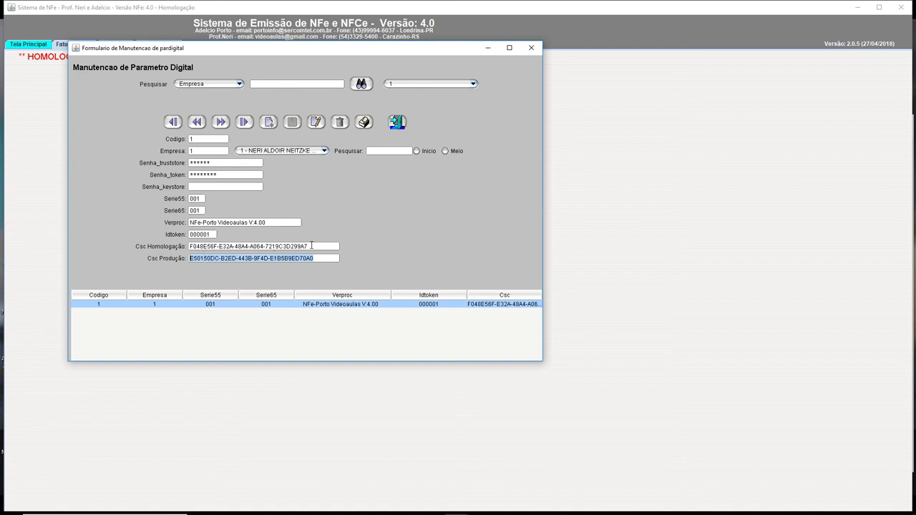
pyautogui.moveTo(311, 246); pyautogui.dragTo(358, 246)
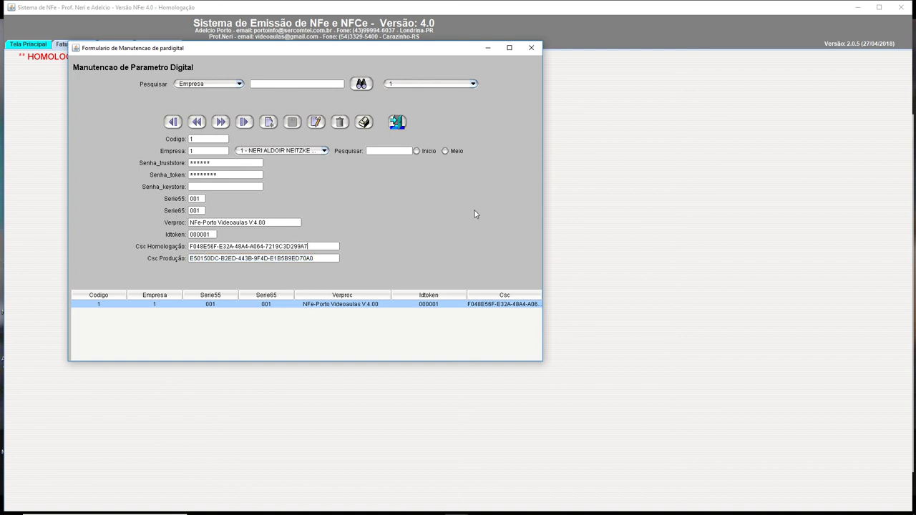